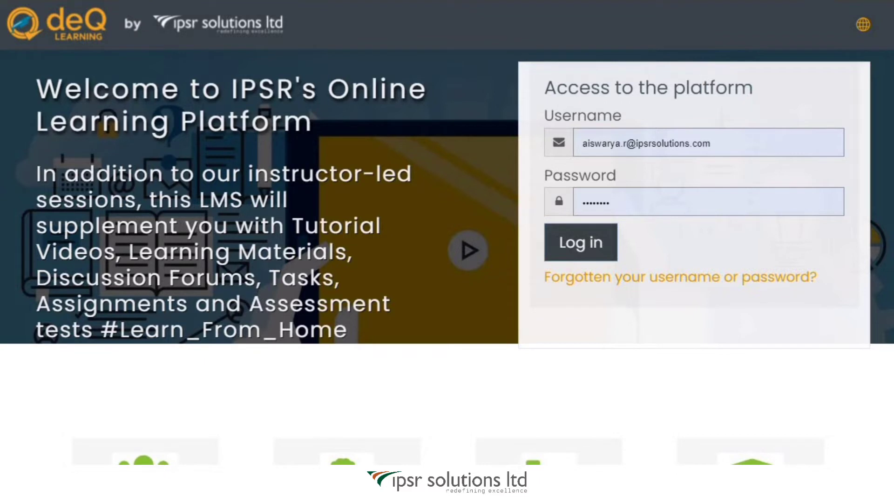
# - Log in and open Site administration > Users > Add a new user
pyautogui.press('Return')
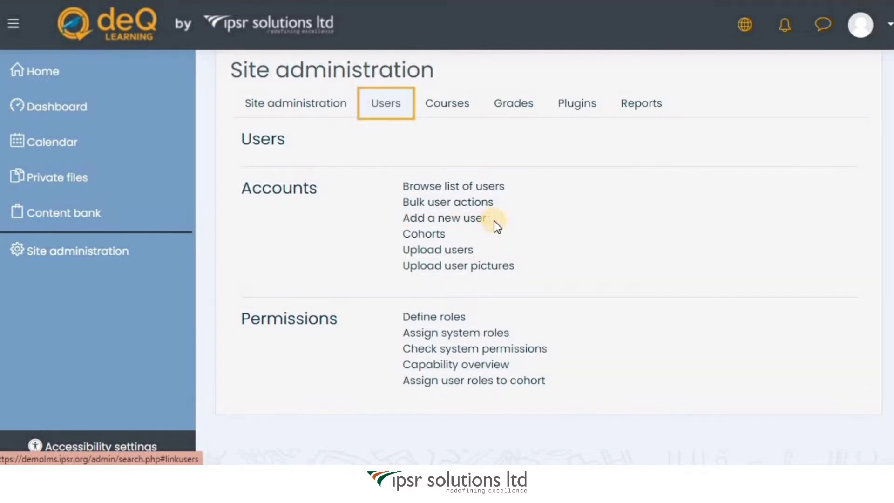
pyautogui.click(483, 223)
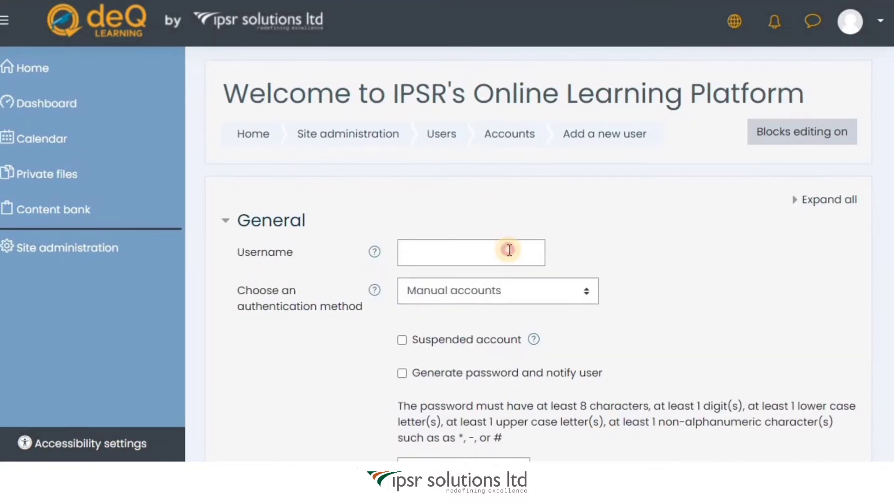
# - Enter the new user's username, then scroll down to the New password field
pyautogui.click(509, 250)
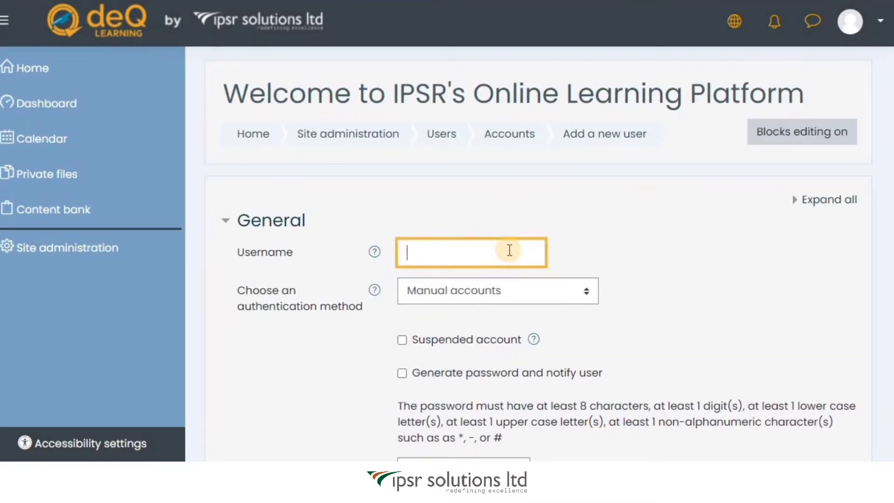
pyautogui.write('aiswaryar')
pyautogui.click(648, 277)
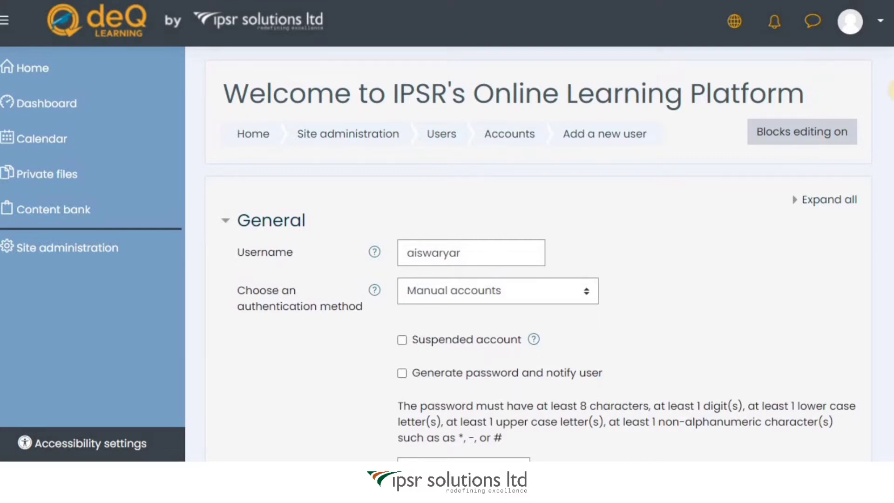
pyautogui.scroll(-3, 891, 91)
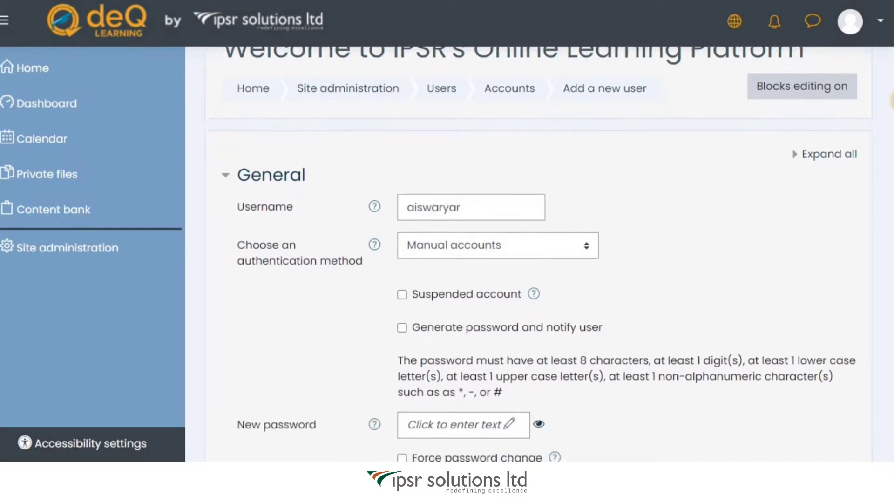
pyautogui.scroll(-3, 891, 103)
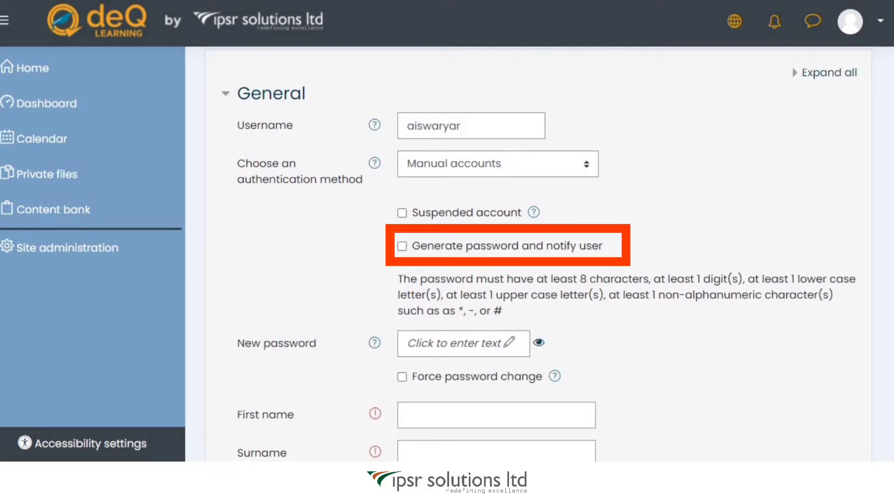
pyautogui.scroll(-1, 558, 254)
pyautogui.scroll(-1, 557, 255)
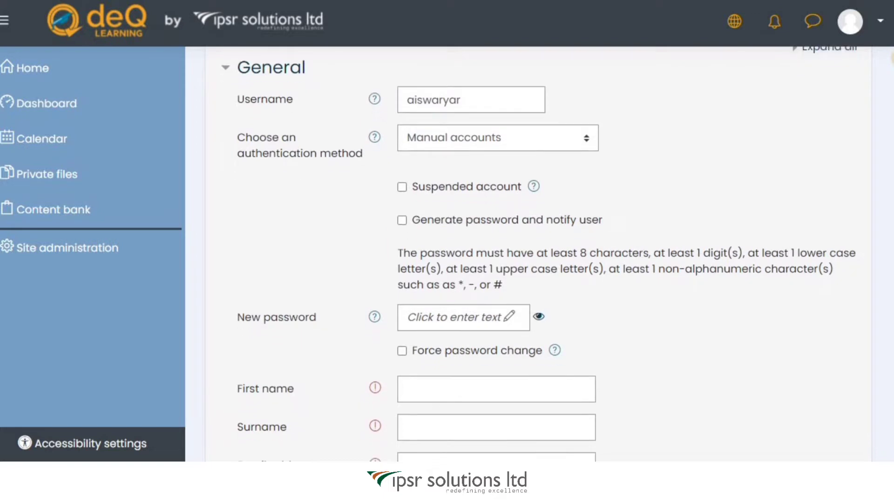
pyautogui.scroll(-1, 539, 254)
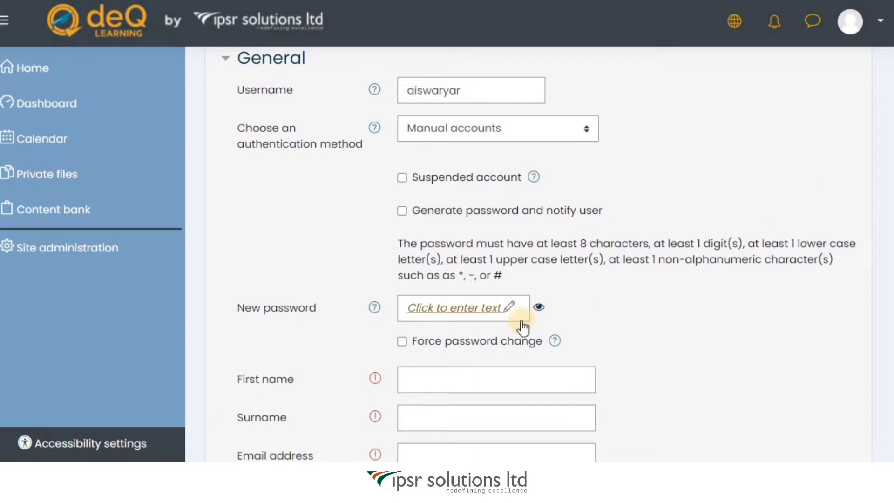
# - Enter the new user's password, then create the user account at the bottom of the form
pyautogui.click(465, 313)
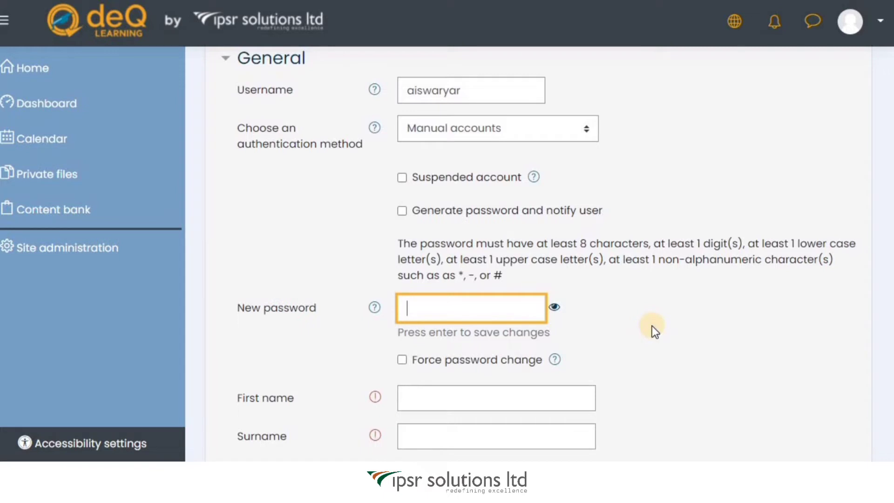
pyautogui.scroll(-6, 540, 256)
pyautogui.scroll(-2, 540, 256)
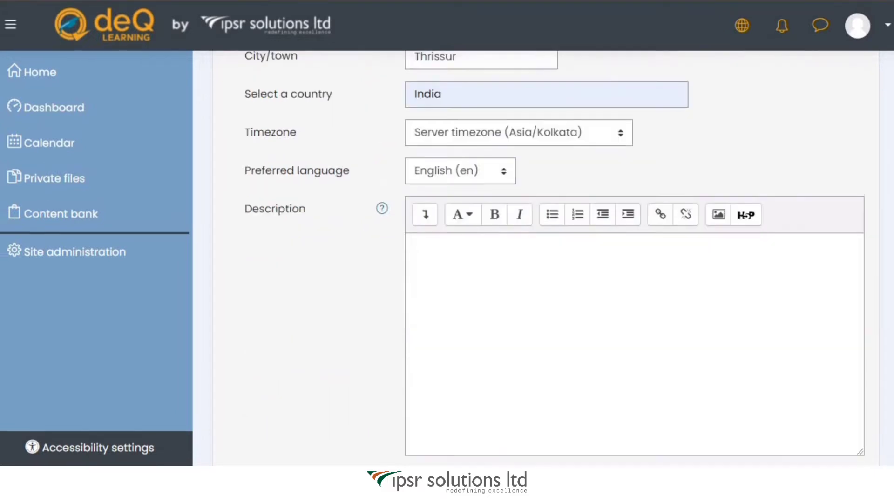
pyautogui.scroll(-2, 554, 256)
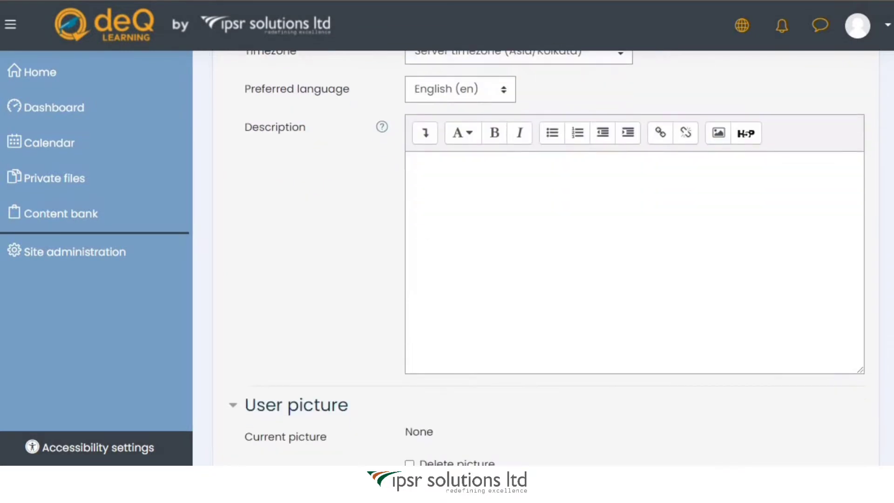
pyautogui.scroll(-5, 547, 258)
pyautogui.scroll(-1, 547, 259)
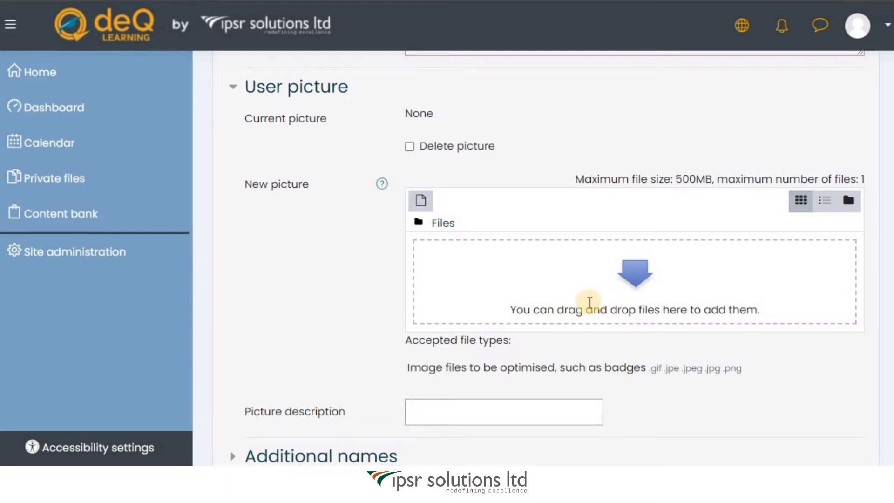
pyautogui.scroll(-5, 622, 290)
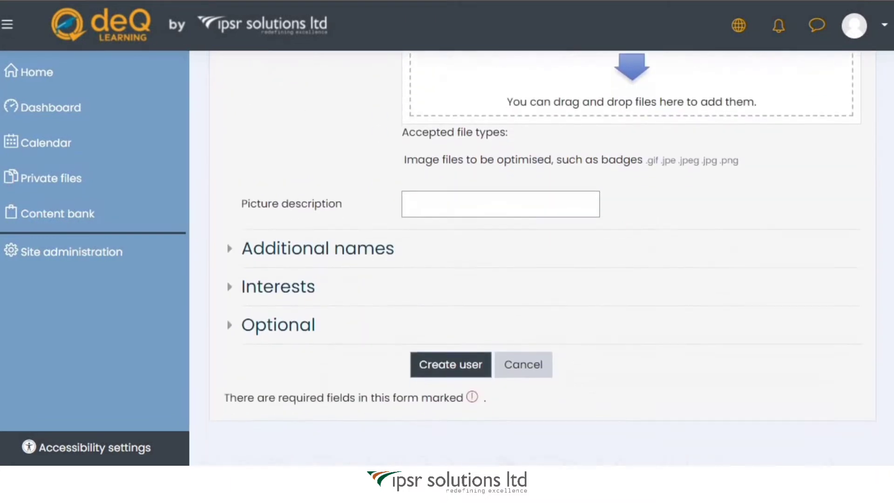
pyautogui.scroll(-2, 514, 302)
pyautogui.scroll(3, 514, 309)
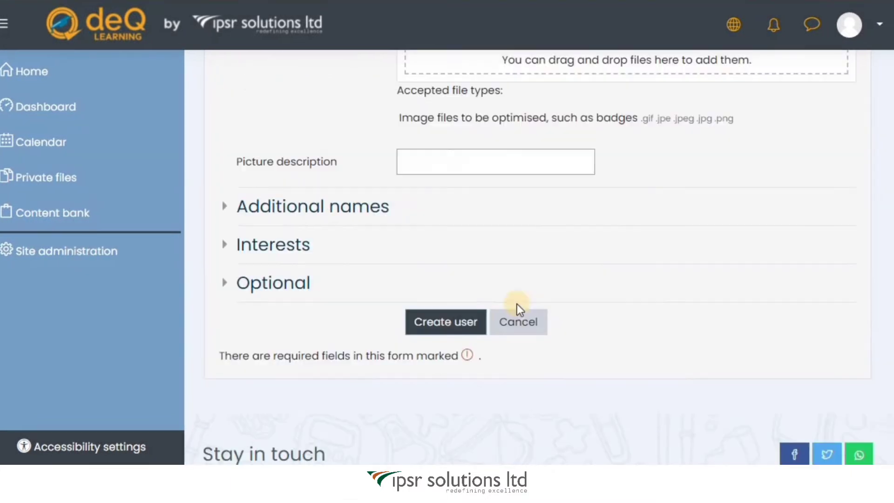
pyautogui.click(466, 325)
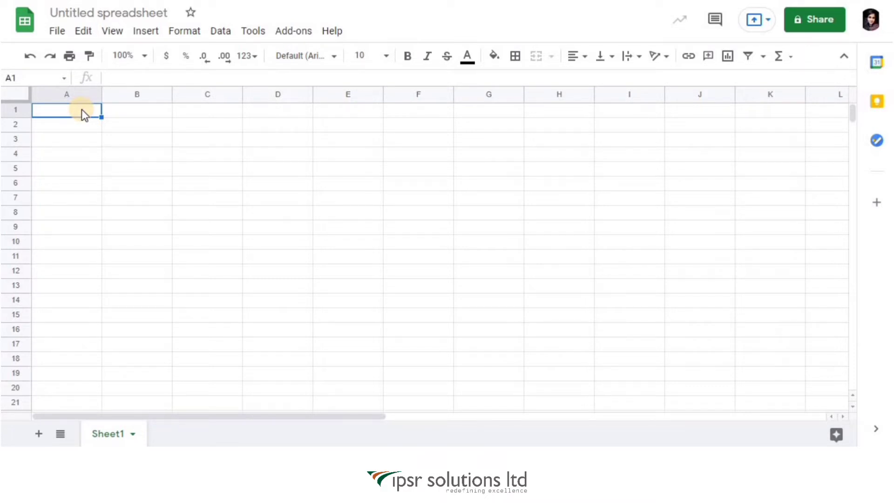
# - Enter headers username, Firstname, Lastname, email in A1:D1, then select the empty range A2:D7 below
pyautogui.write('username')
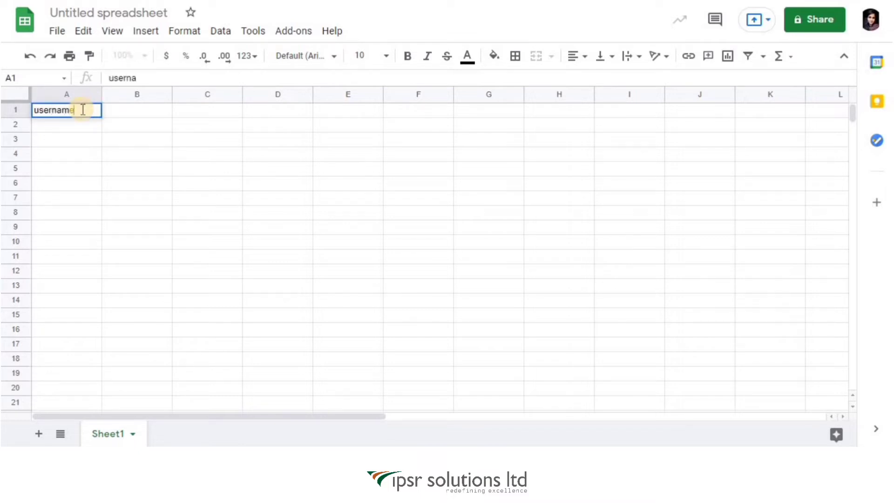
pyautogui.press('Tab')
pyautogui.write('Firstname')
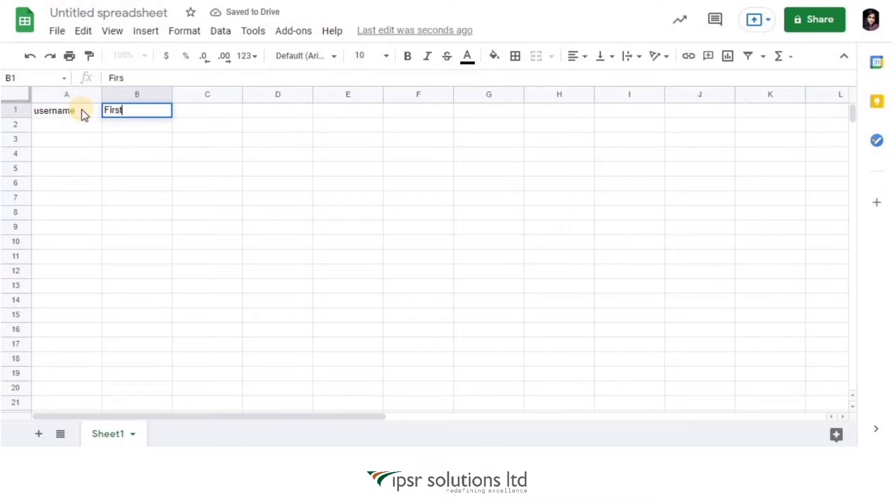
pyautogui.press('Tab')
pyautogui.write('Lastname')
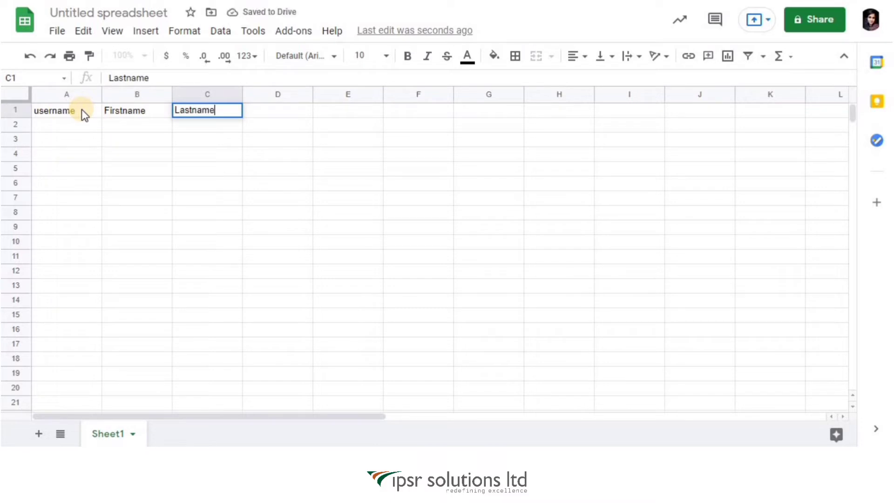
pyautogui.press('Tab')
pyautogui.write('email')
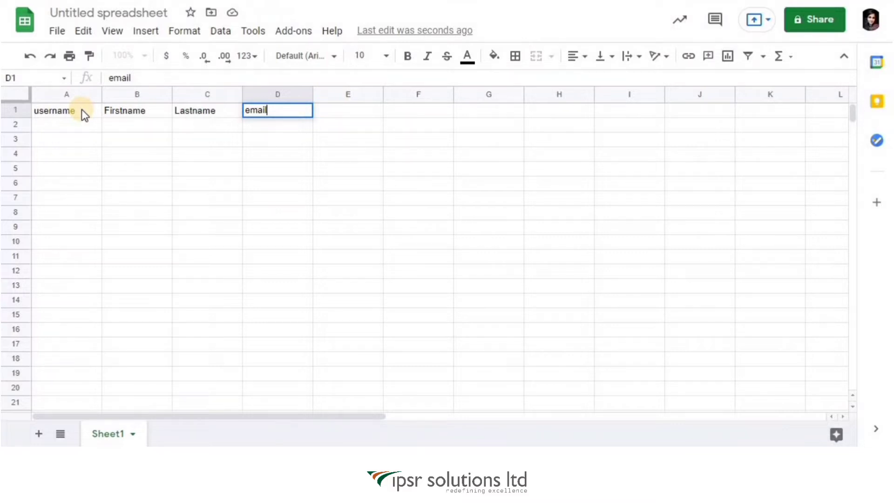
pyautogui.click(85, 124)
pyautogui.moveTo(85, 125); pyautogui.dragTo(263, 194)
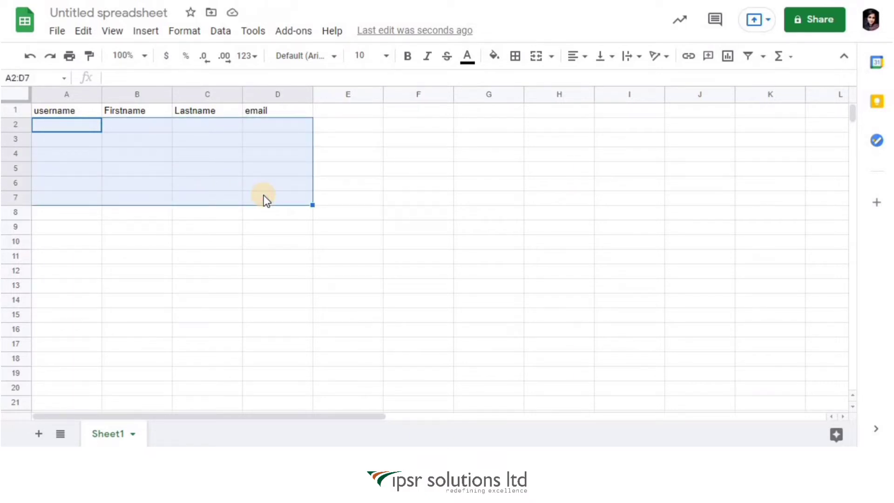
# - Clear the range selection and add 'password' as the fifth header in E1
pyautogui.click(265, 239)
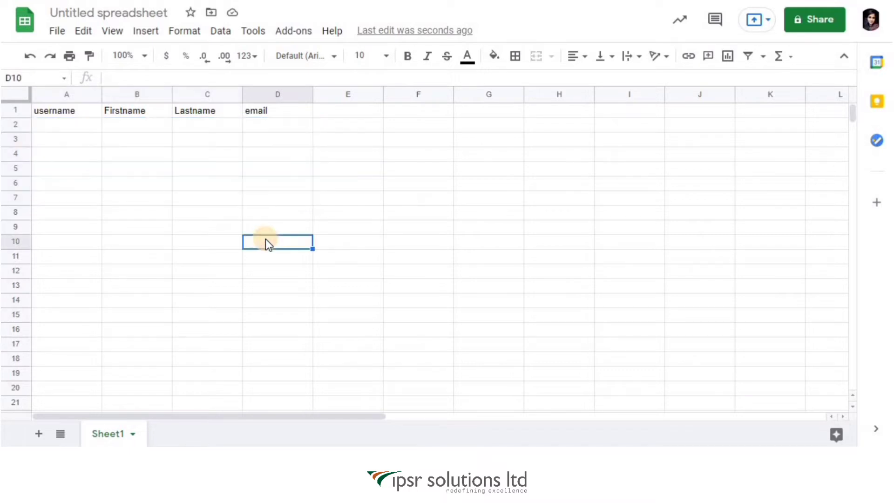
pyautogui.click(68, 124)
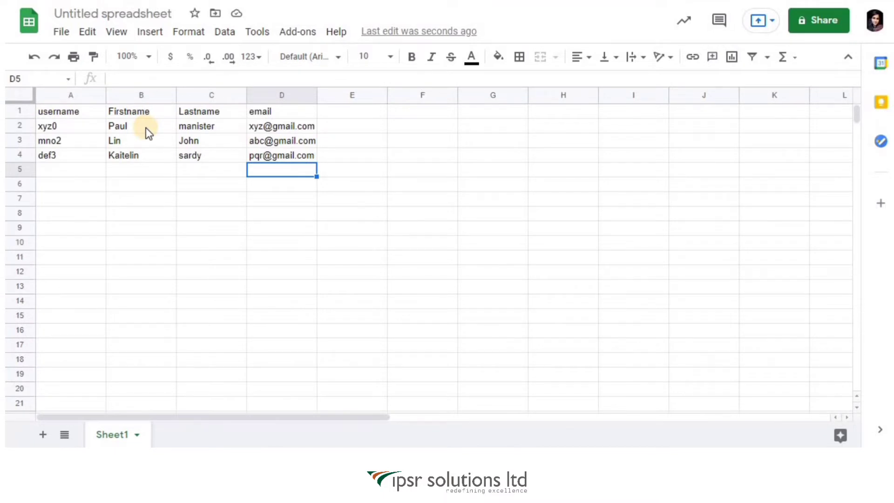
pyautogui.click(339, 111)
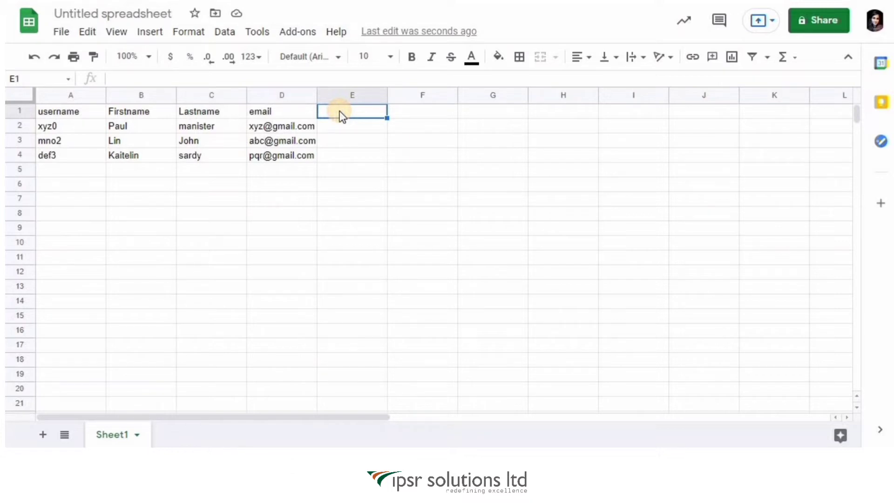
pyautogui.write('password')
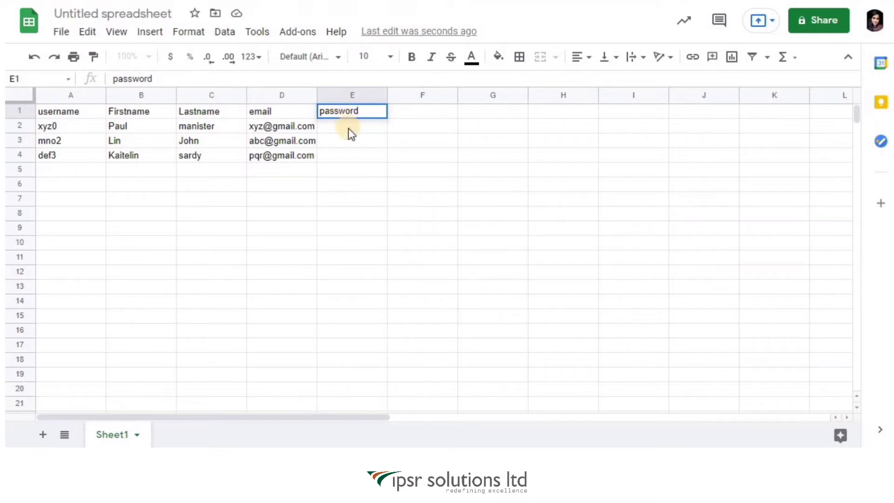
# - Enter the first user's password in E2, then open column E's context menu
pyautogui.click(348, 128)
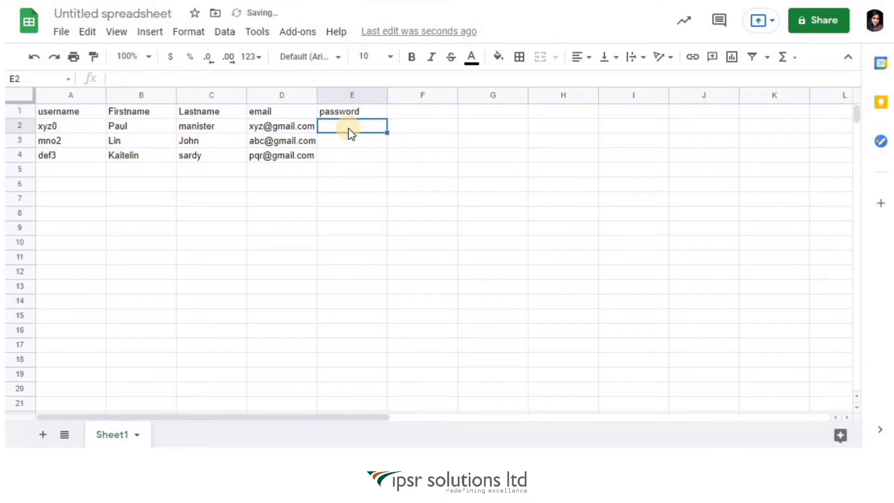
pyautogui.press('Return')
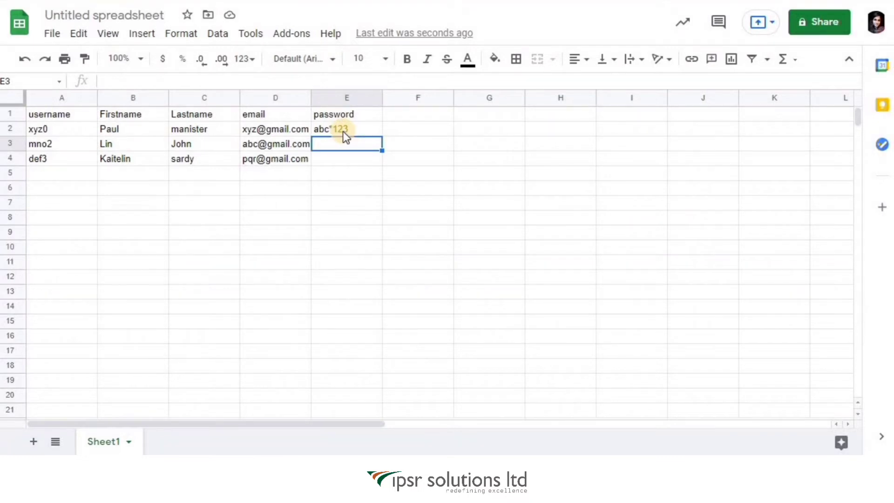
pyautogui.click(345, 99)
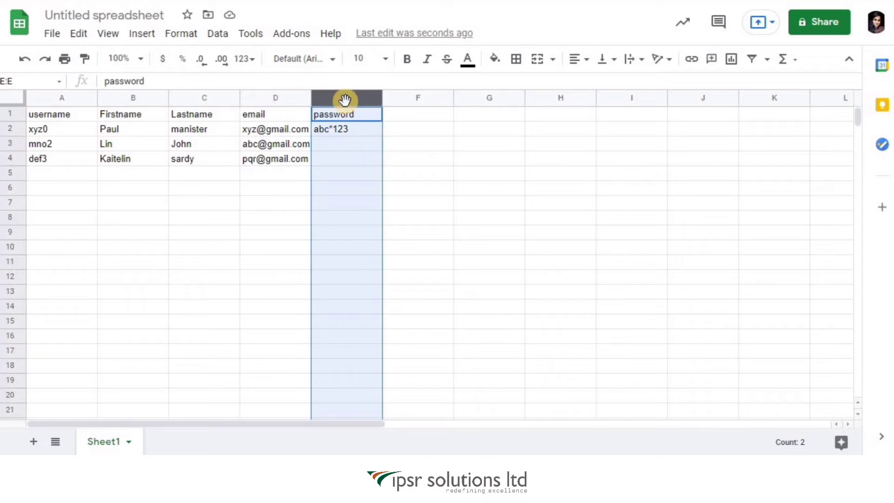
pyautogui.rightClick(345, 102)
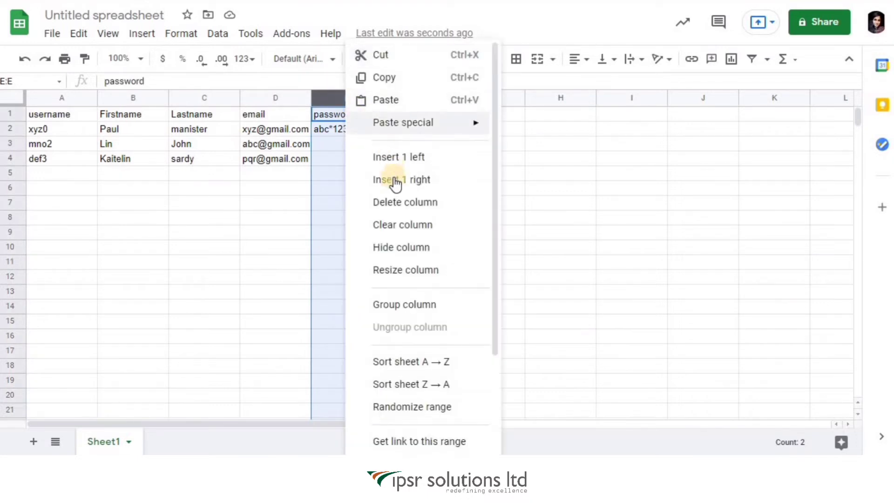
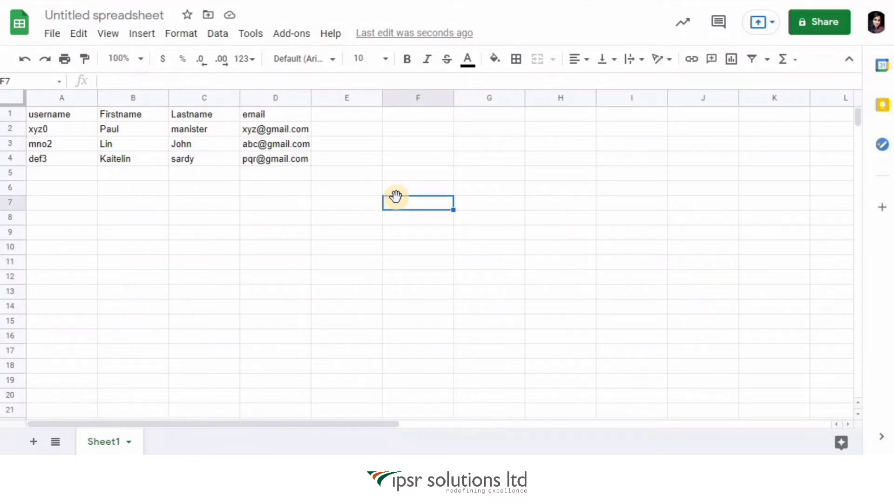
pyautogui.click(345, 114)
pyautogui.write('co')
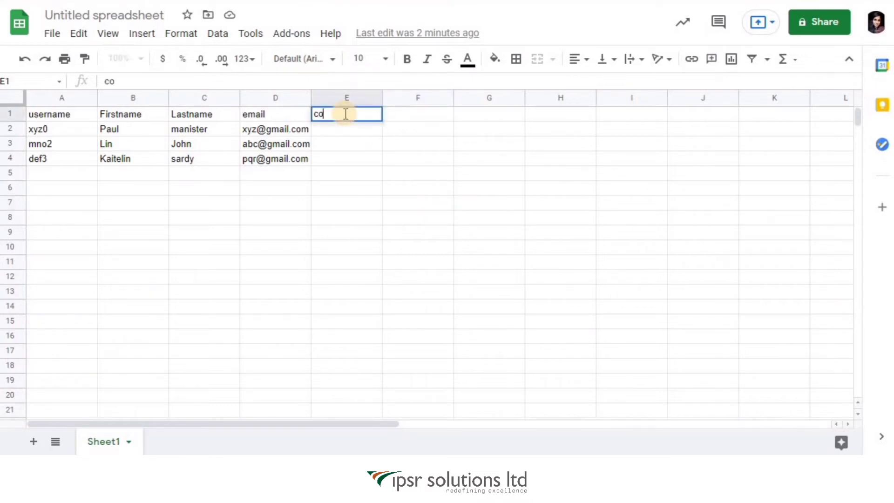
pyautogui.write('untry')
pyautogui.press('Return')
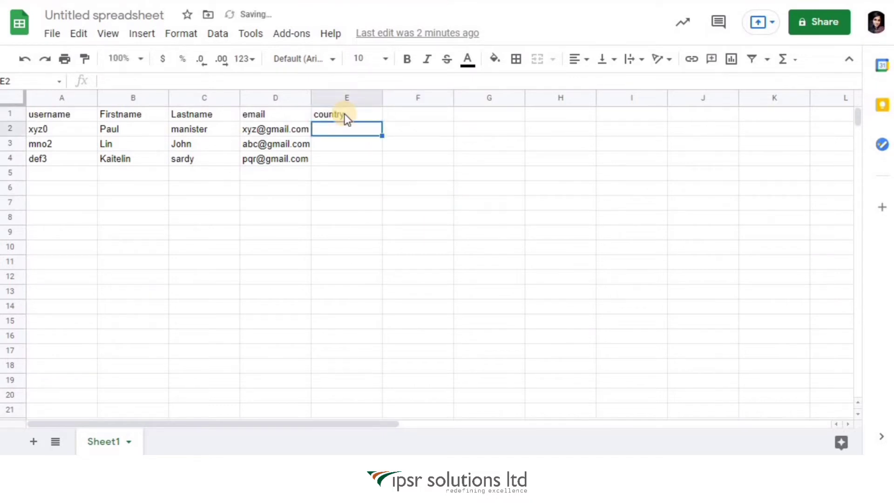
pyautogui.write('india')
pyautogui.press('Return')
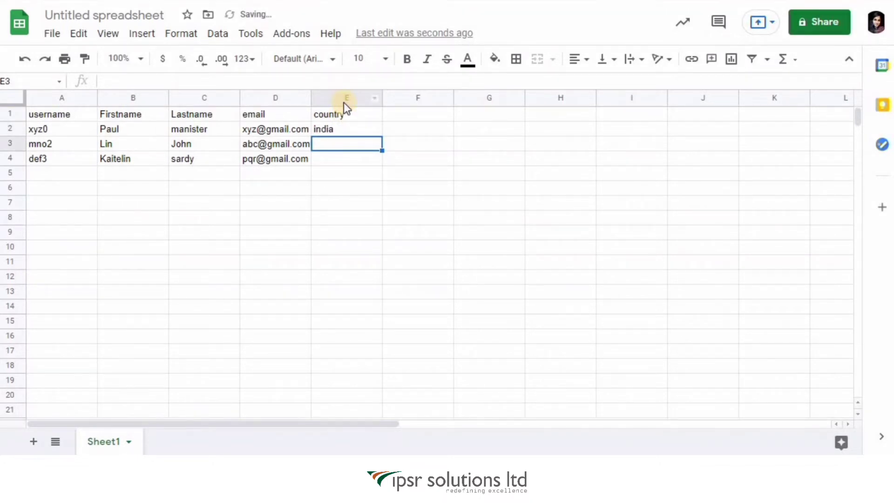
pyautogui.click(344, 102)
pyautogui.rightClick(343, 102)
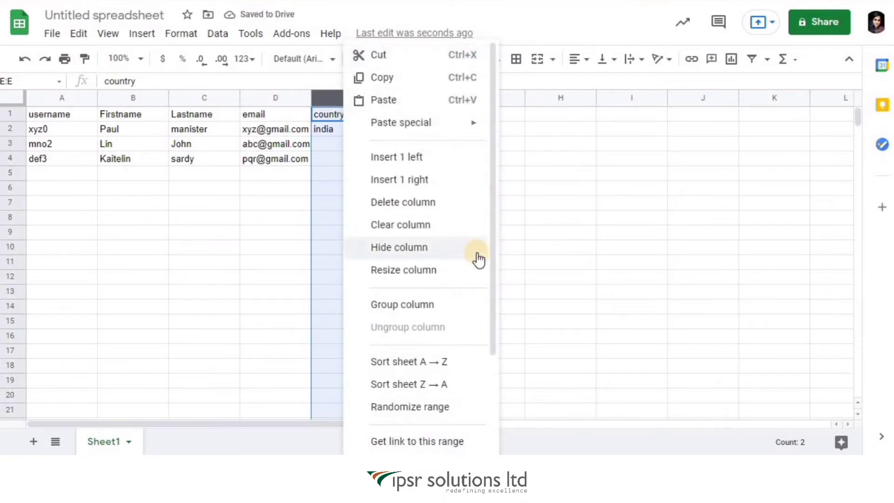
pyautogui.click(437, 204)
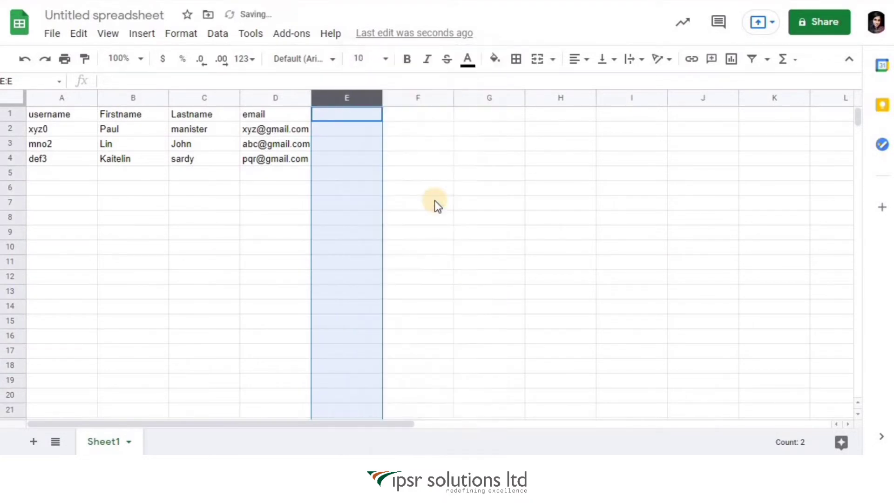
pyautogui.click(343, 116)
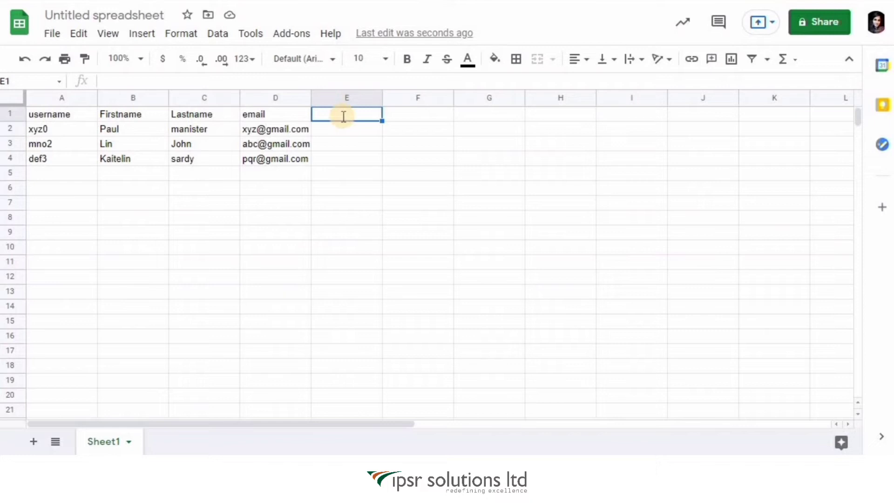
# - Type course1 in E1 and role1 in F1, then select the course cells E2:E4
pyautogui.write('course1')
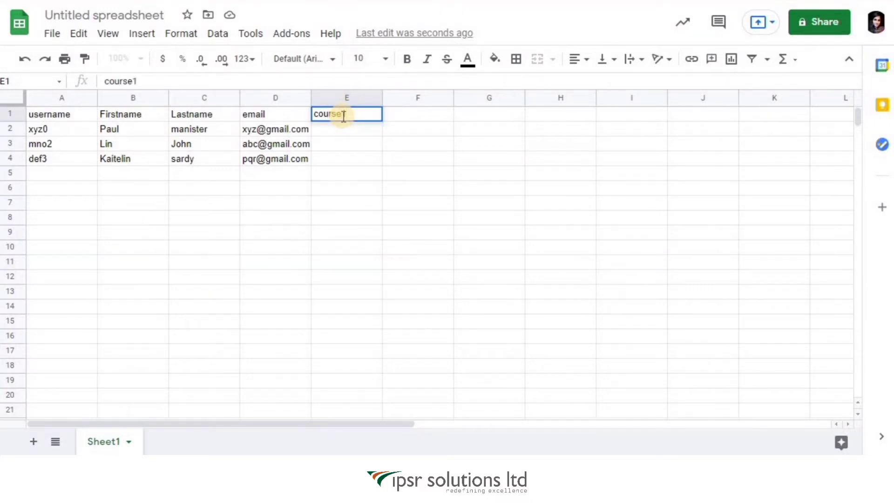
pyautogui.press('Tab')
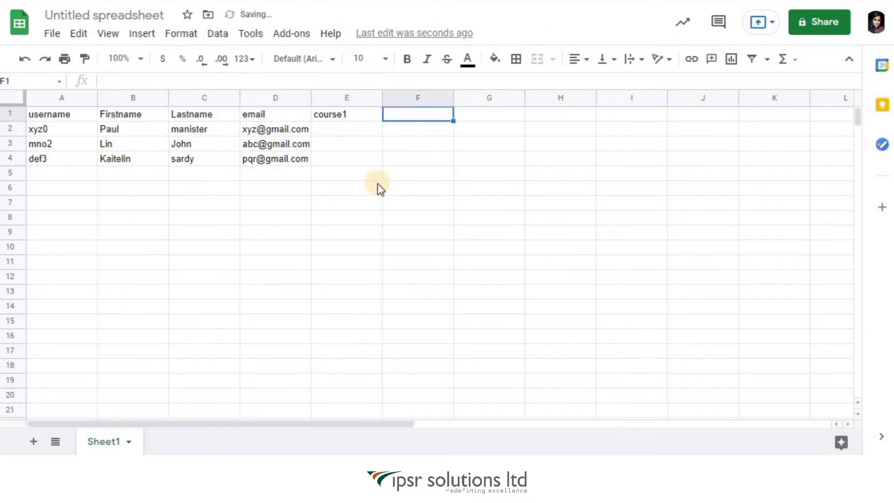
pyautogui.write('role1')
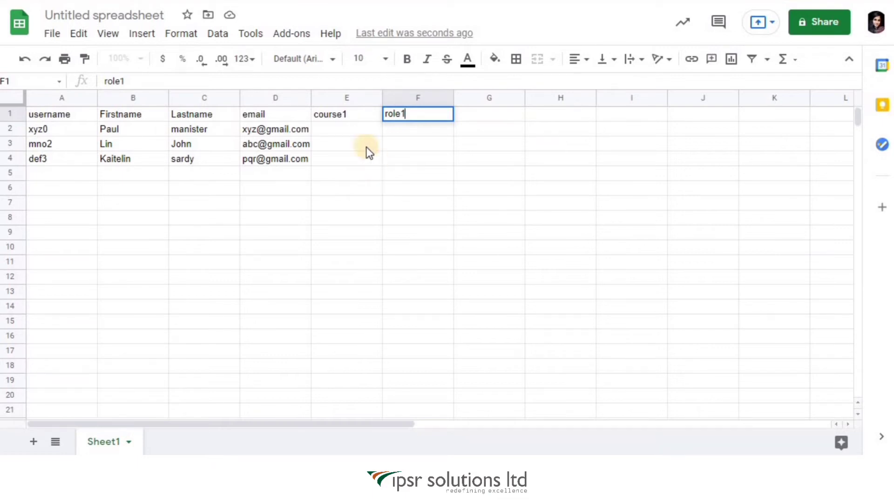
pyautogui.click(358, 128)
pyautogui.moveTo(358, 129); pyautogui.dragTo(363, 163)
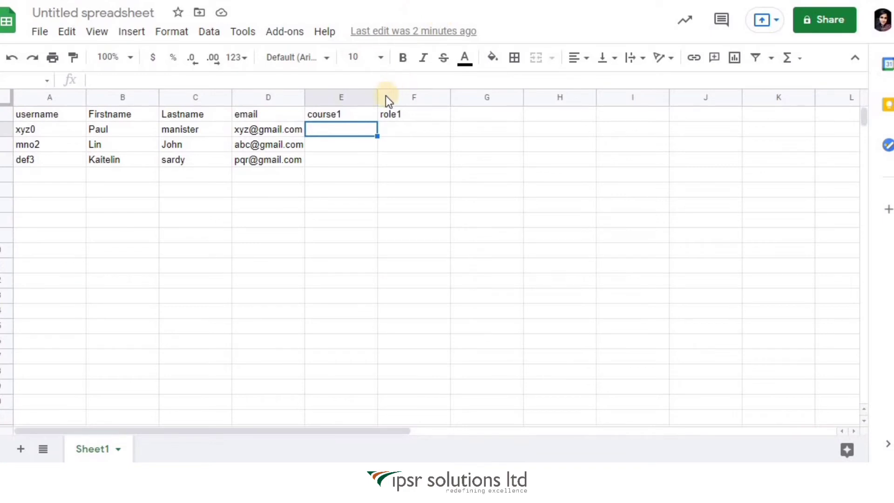
# - Enter GTM as course1 and student as role1 for the first user
pyautogui.write('GTM')
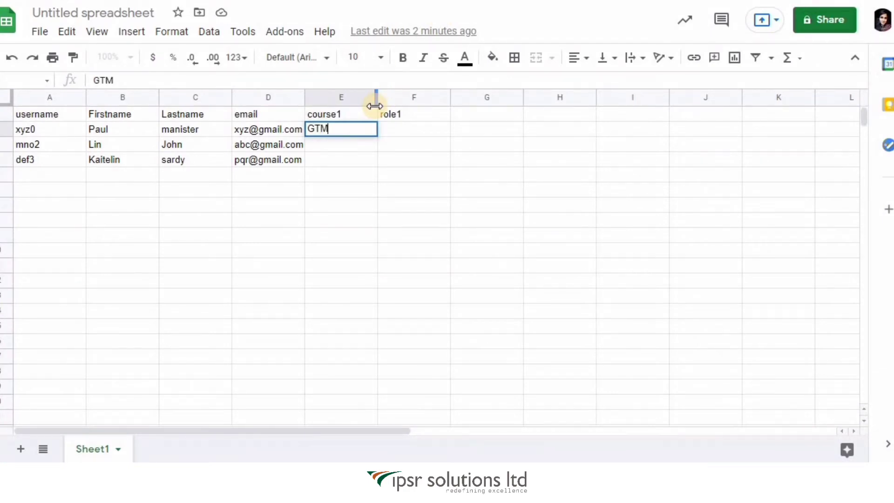
pyautogui.press('Tab')
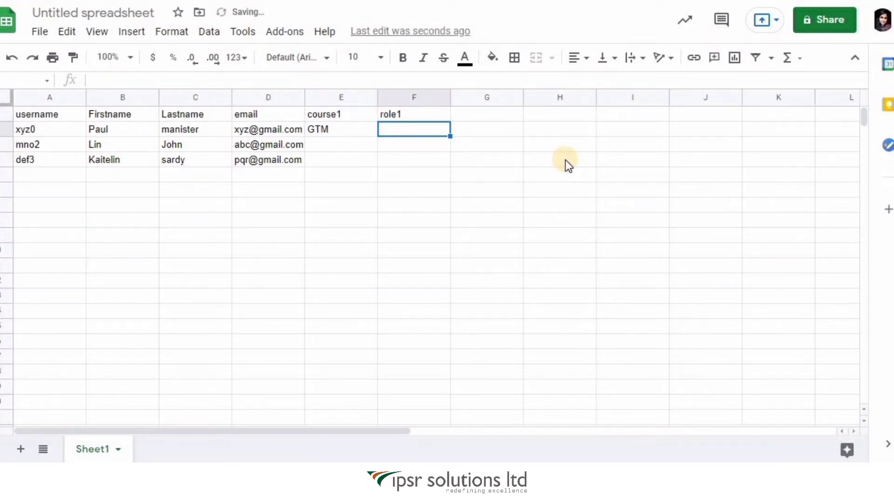
pyautogui.write('student')
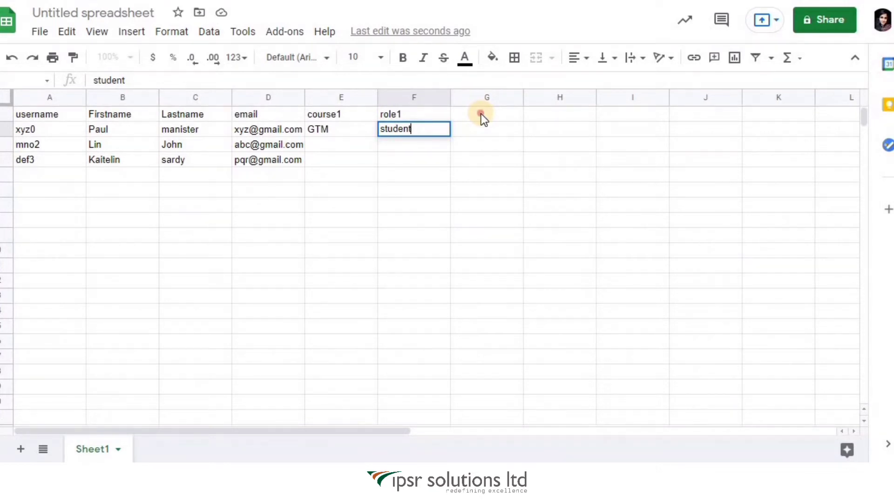
# - Add a group1 heading in G1 after role1
pyautogui.click(481, 113)
pyautogui.write('gr')
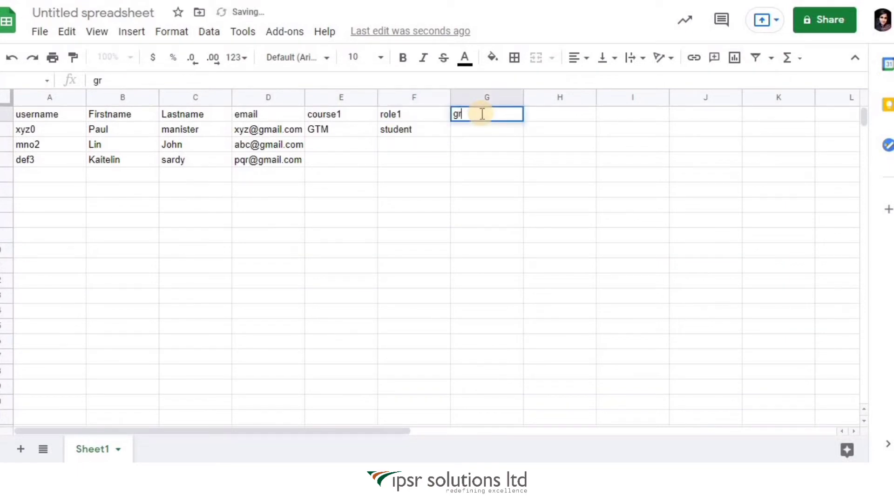
pyautogui.write('oup1')
pyautogui.press('Return')
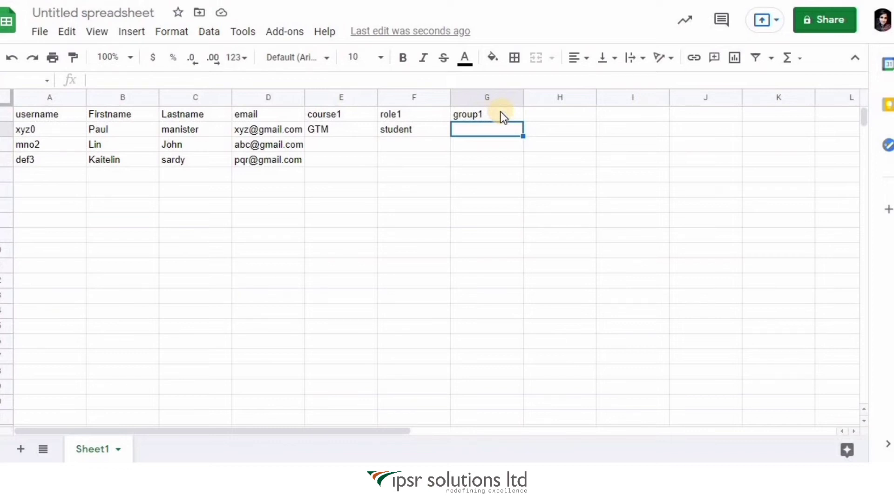
# - Type cohort1 into H1 as the eighth column heading
pyautogui.click(540, 111)
pyautogui.write('coho')
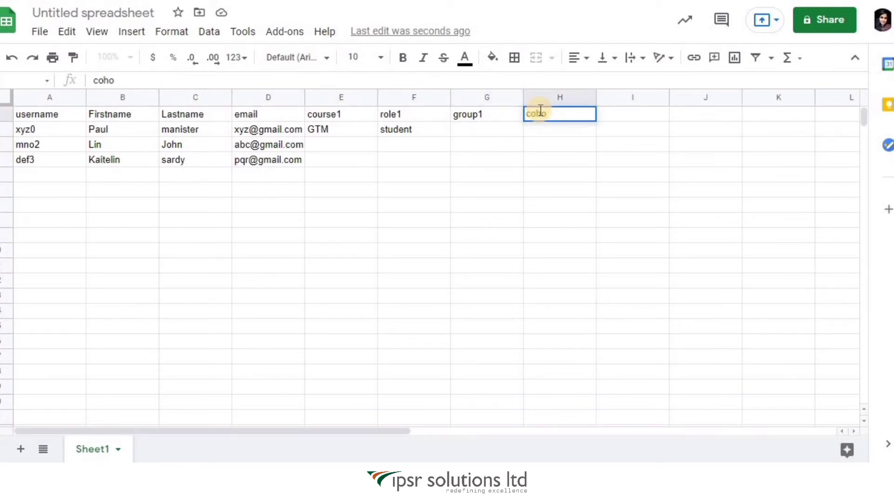
pyautogui.write('rt1')
pyautogui.press('Return')
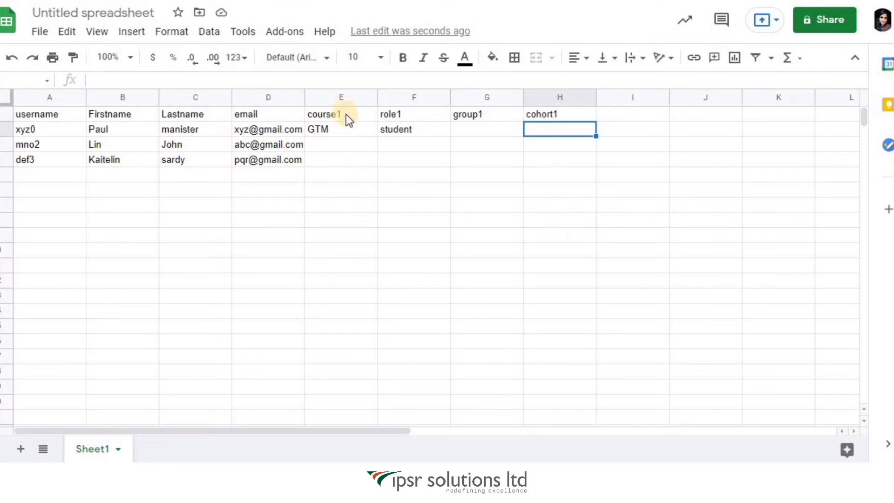
# - Clear cells E1:H4, removing the added headings and the GTM and student entries
pyautogui.moveTo(346, 114); pyautogui.dragTo(580, 158)
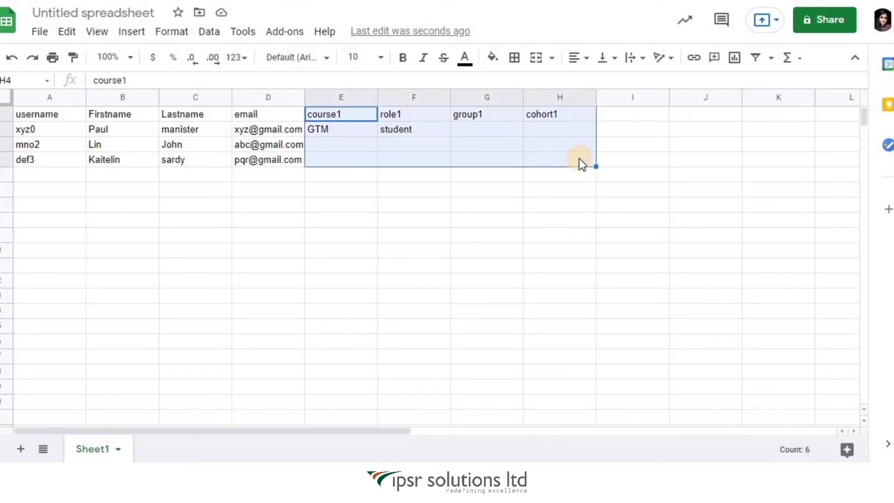
pyautogui.press('Delete')
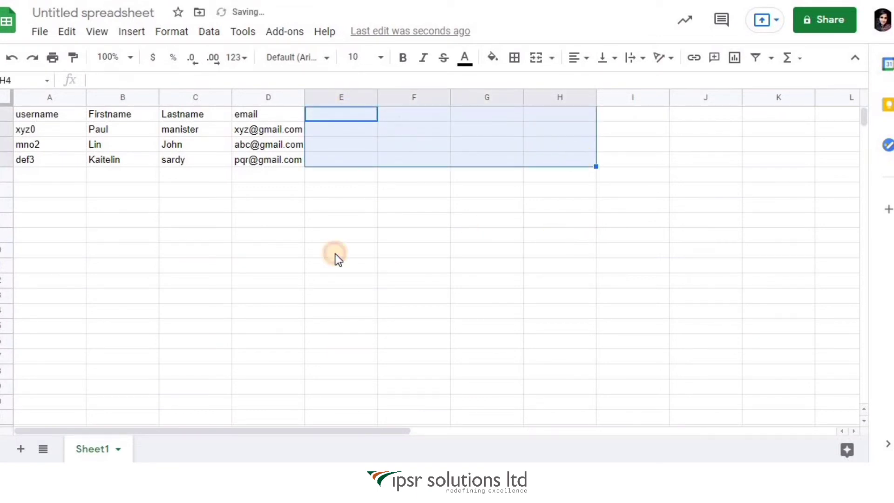
pyautogui.click(336, 253)
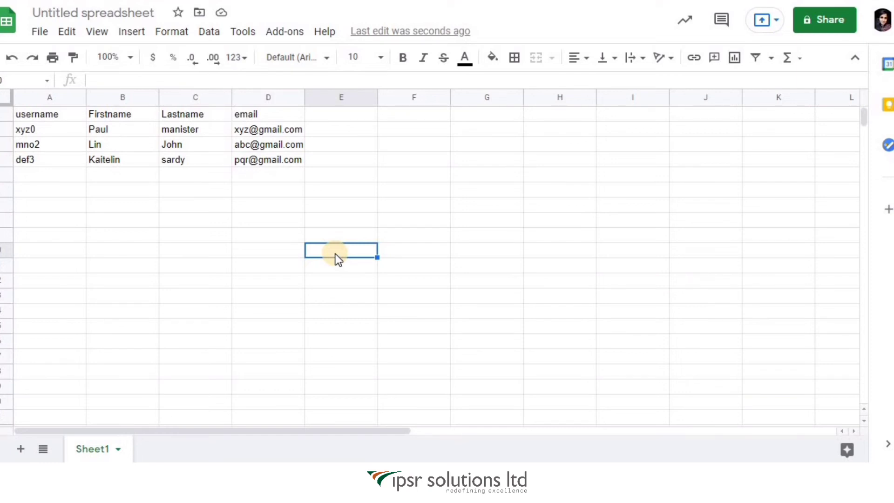
# - Download the current sheet through File > Download as Comma-separated values (.csv)
pyautogui.click(44, 34)
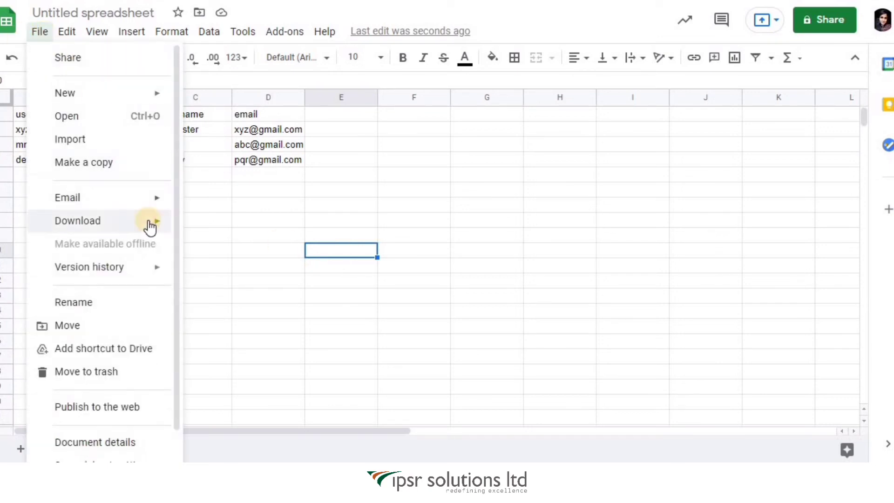
pyautogui.moveTo(150, 228)
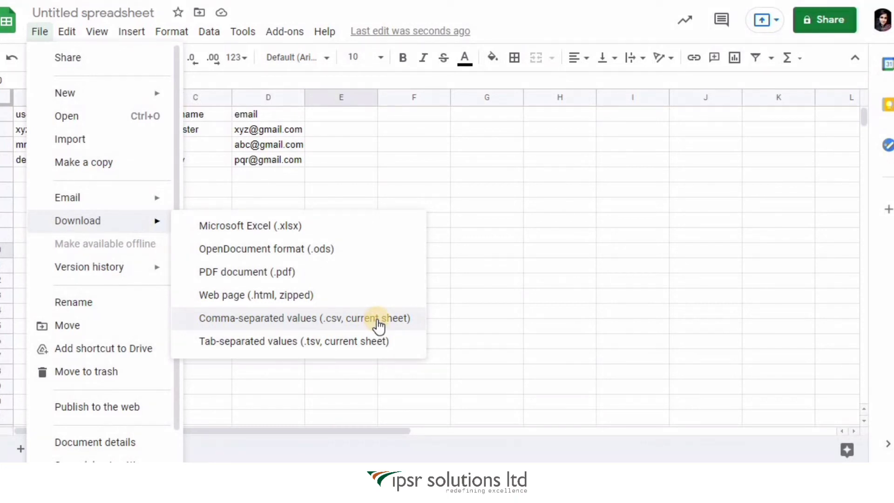
pyautogui.click(379, 323)
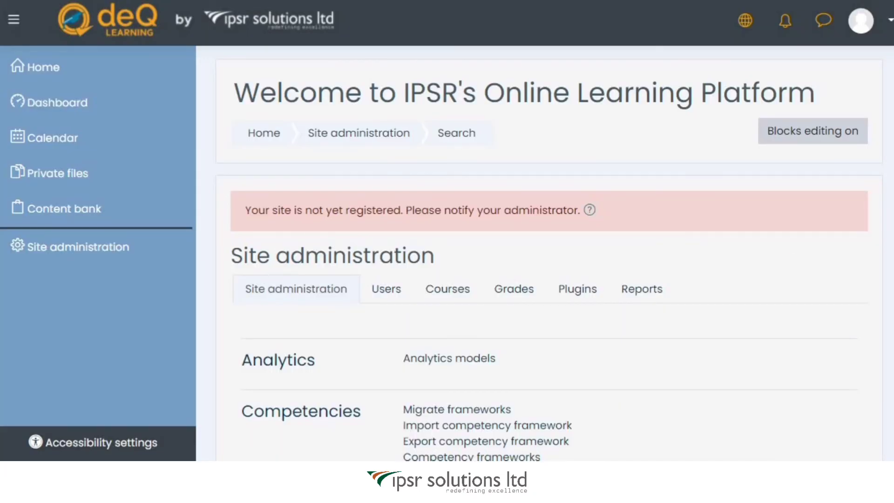
# - Go to Site administration > Users and open Upload users under Accounts
pyautogui.scroll(-4, 548, 256)
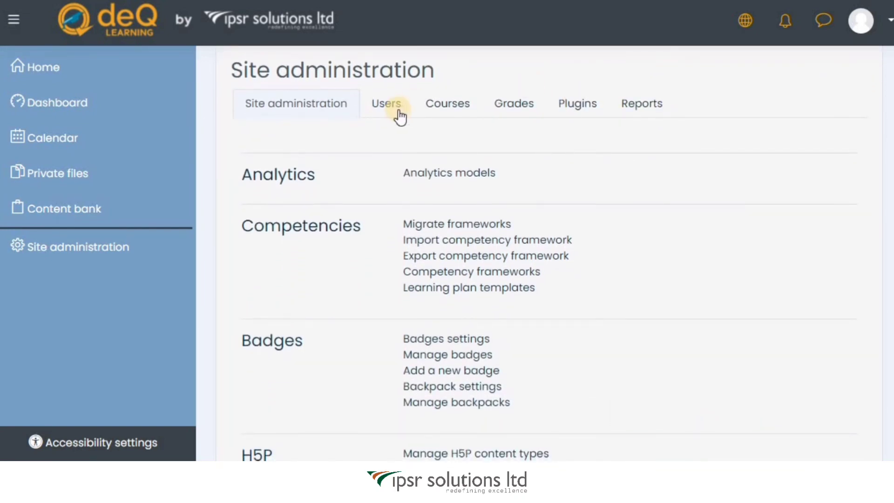
pyautogui.click(378, 109)
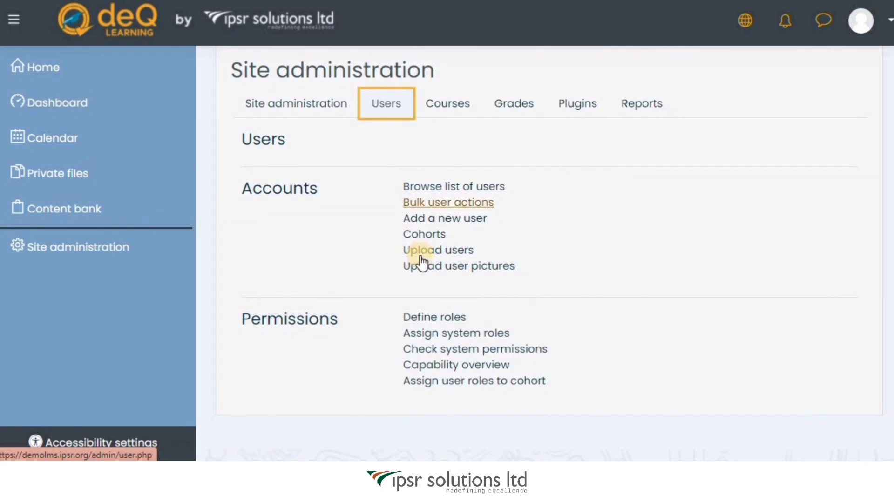
pyautogui.click(468, 256)
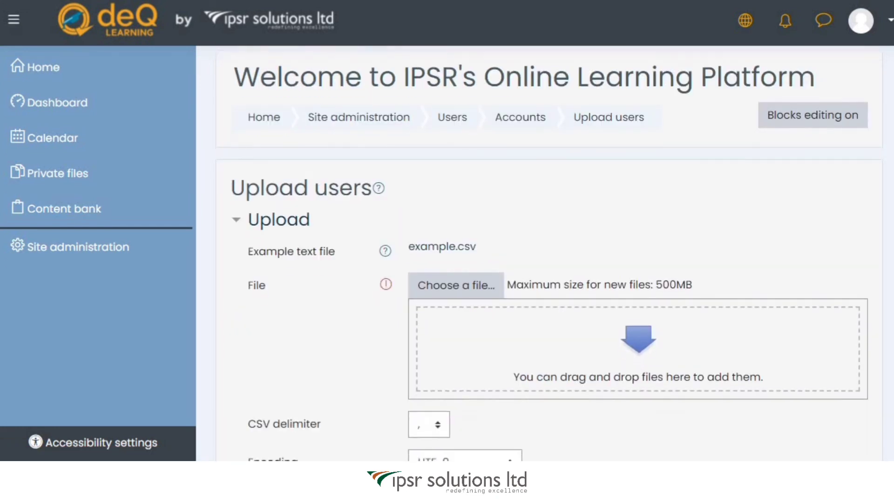
pyautogui.scroll(-3, 529, 225)
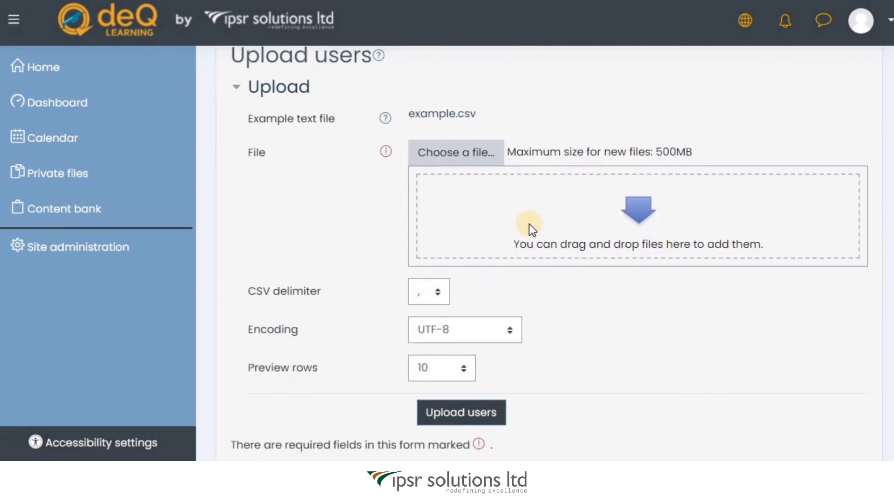
# - Attach 'Untitled spreadsheet - Sheet1.csv' through the file picker and submit it with Upload users
pyautogui.click(463, 155)
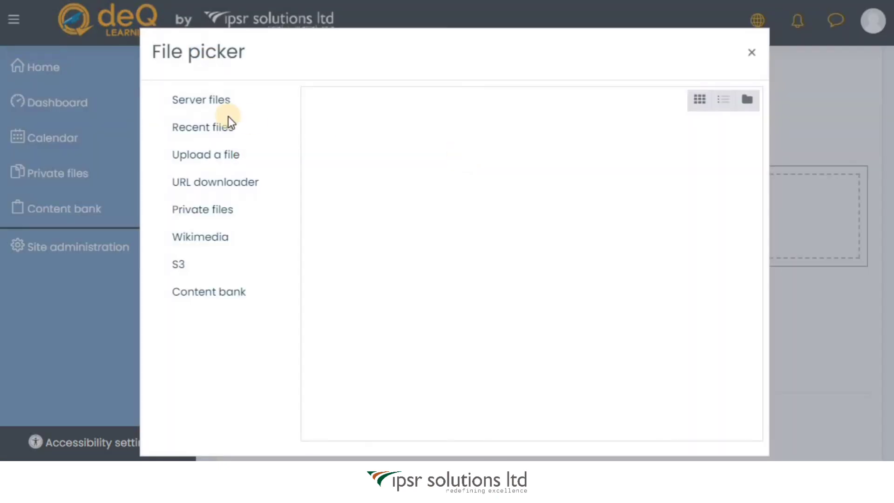
pyautogui.click(200, 154)
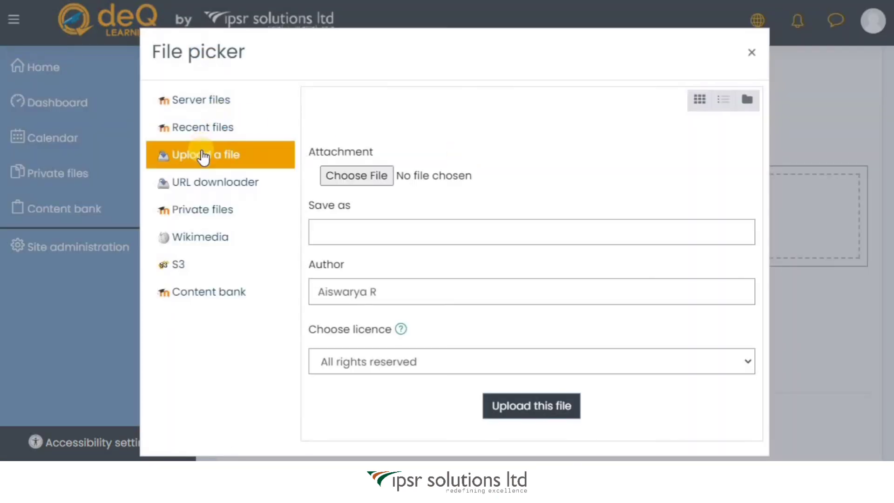
pyautogui.click(341, 178)
pyautogui.click(145, 81)
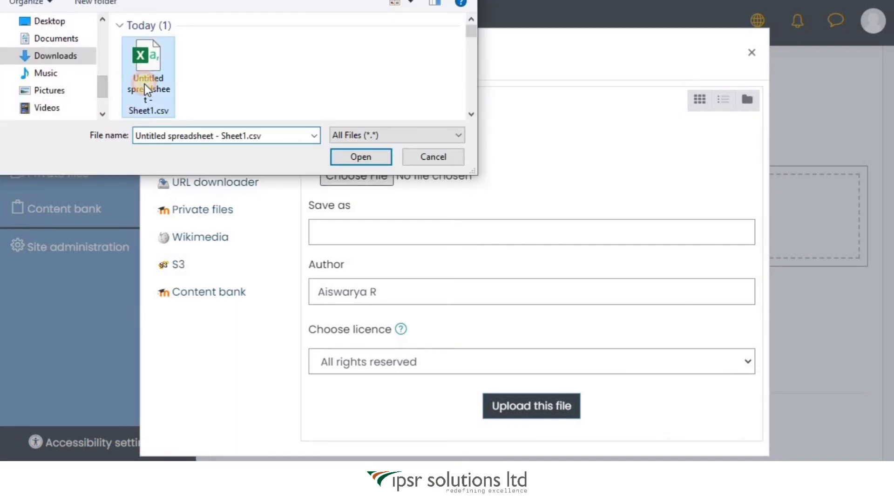
pyautogui.click(376, 157)
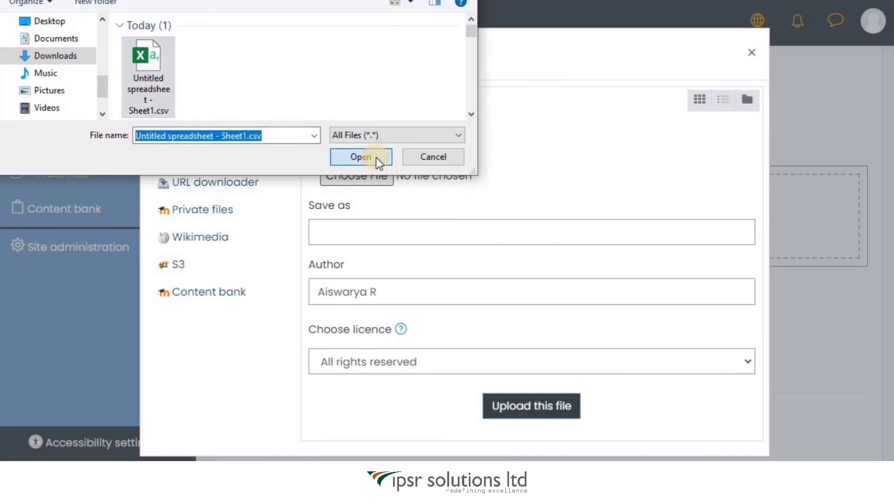
pyautogui.click(535, 416)
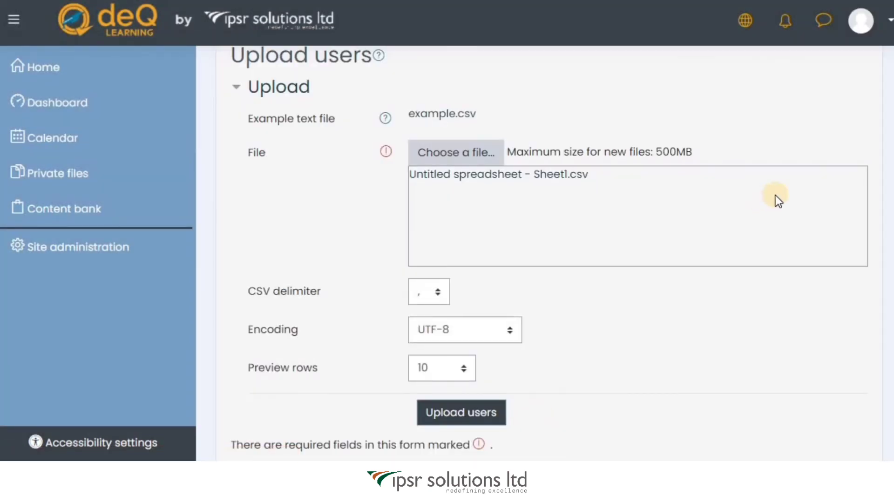
pyautogui.scroll(-1, 488, 350)
pyautogui.click(455, 383)
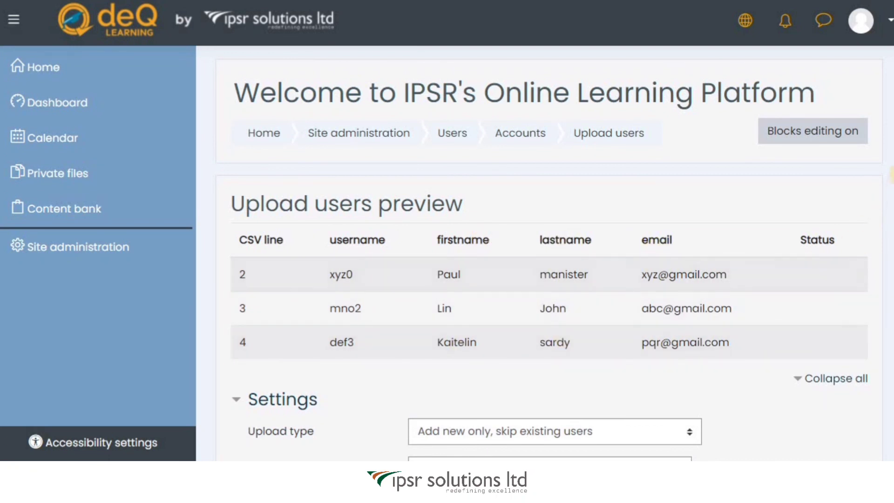
# - Keep 'Add new only, skip existing users' and 'Create password if needed and send via email', then upload
pyautogui.scroll(-3, 768, 328)
pyautogui.scroll(-1, 549, 253)
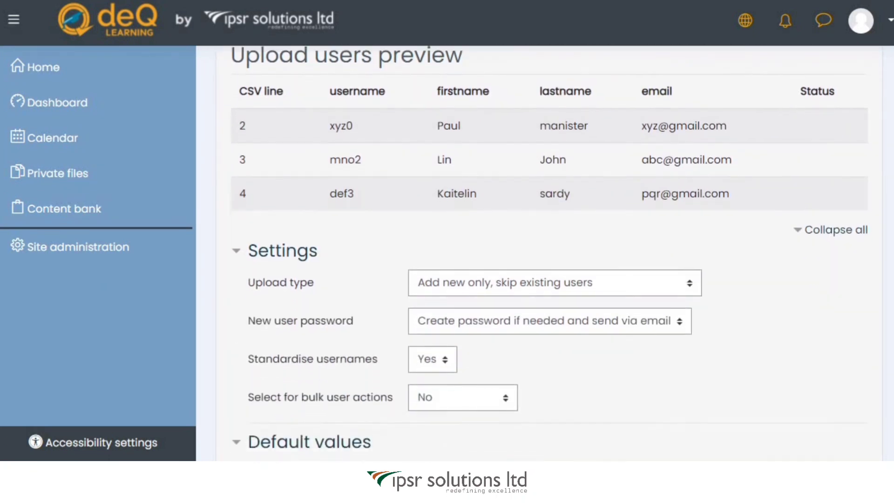
pyautogui.click(582, 297)
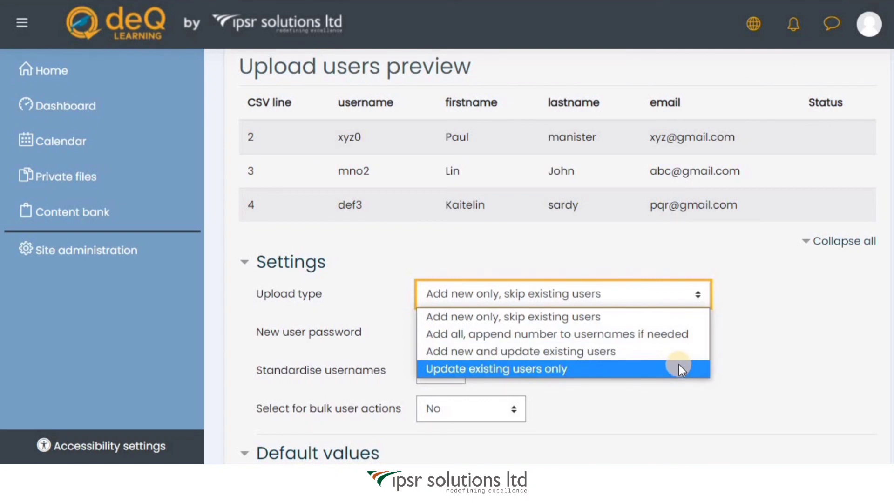
pyautogui.click(677, 318)
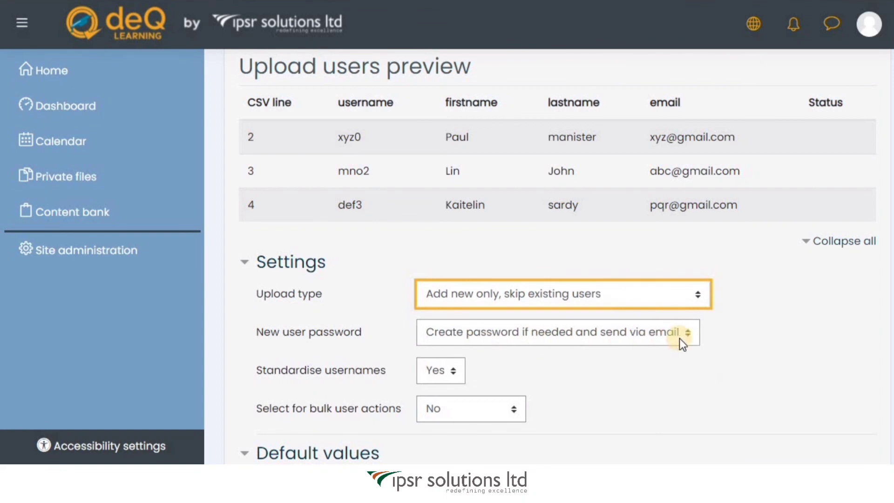
pyautogui.click(686, 337)
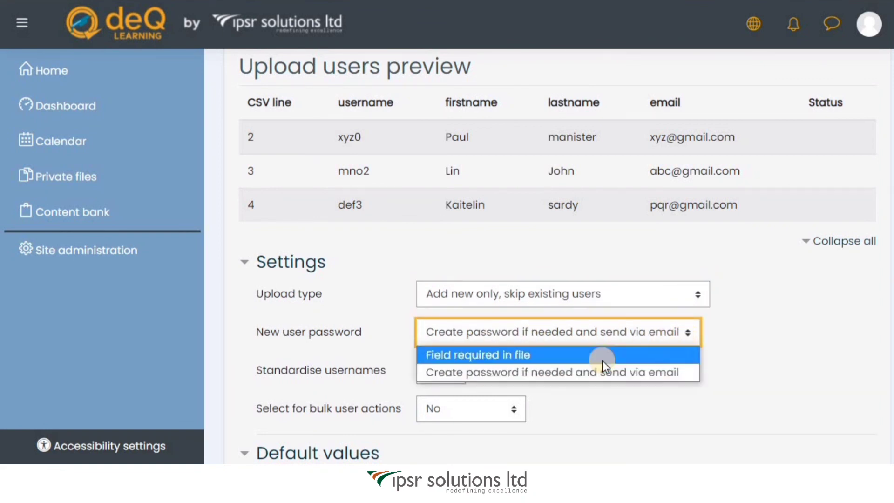
pyautogui.click(642, 372)
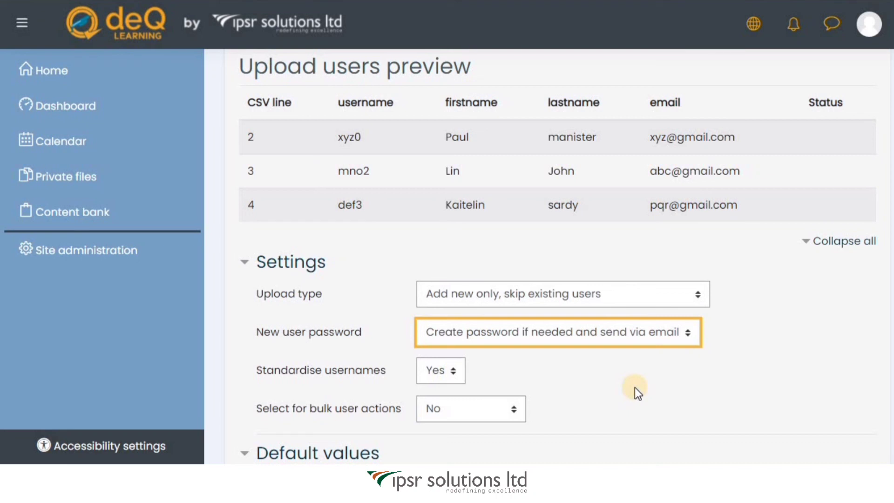
pyautogui.scroll(-4, 557, 256)
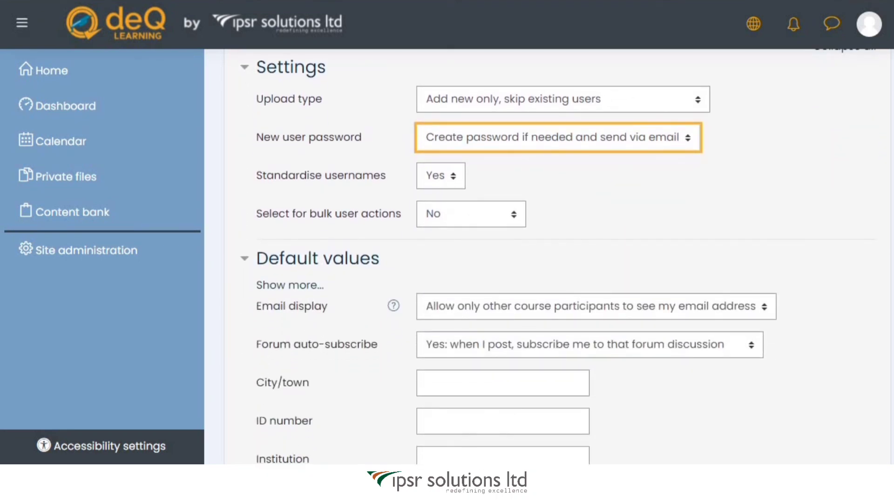
pyautogui.scroll(-4, 456, 370)
pyautogui.click(457, 370)
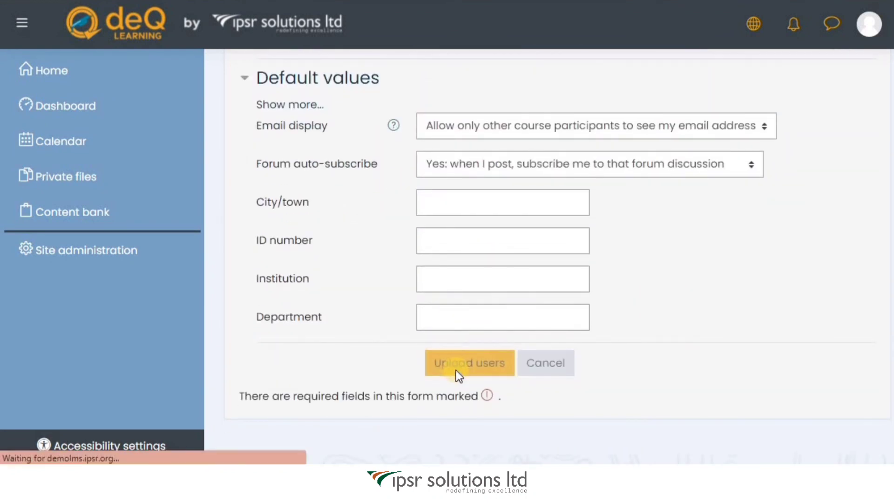